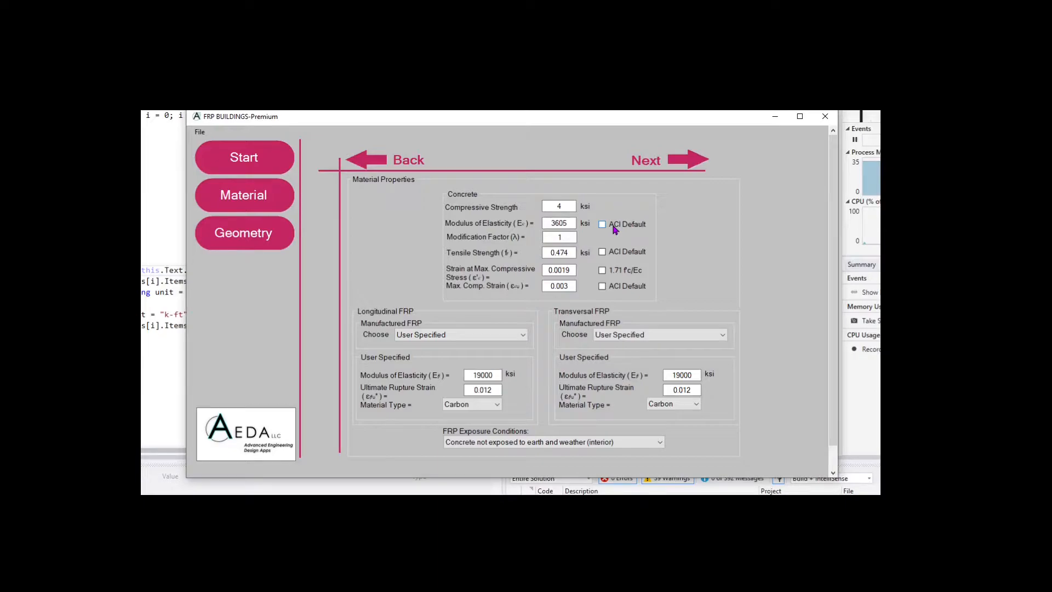
Use ACI defaults for concrete modulus, tensile strength and maximum strain, with 1.71 fc/Ec strain
{"action": "left_click", "coordinate": [613, 228]}
{"action": "left_click", "coordinate": [610, 252]}
{"action": "left_click", "coordinate": [609, 268]}
{"action": "left_click", "coordinate": [608, 290]}
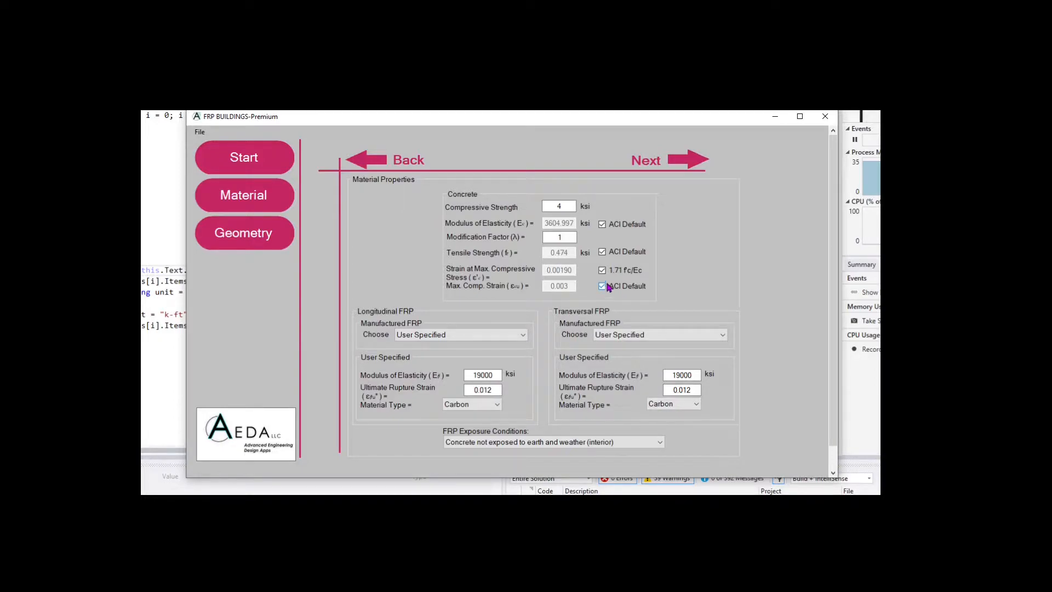
{"action": "left_click", "coordinate": [602, 225]}
{"action": "left_click", "coordinate": [564, 225]}
{"action": "left_click", "coordinate": [603, 225]}
Make the longitudinal FRP Glass with a 6500 ksi modulus
{"action": "left_click", "coordinate": [493, 389]}
{"action": "double_click", "coordinate": [481, 375]}
{"action": "type", "text": "6500"}
{"action": "left_click", "coordinate": [494, 404]}
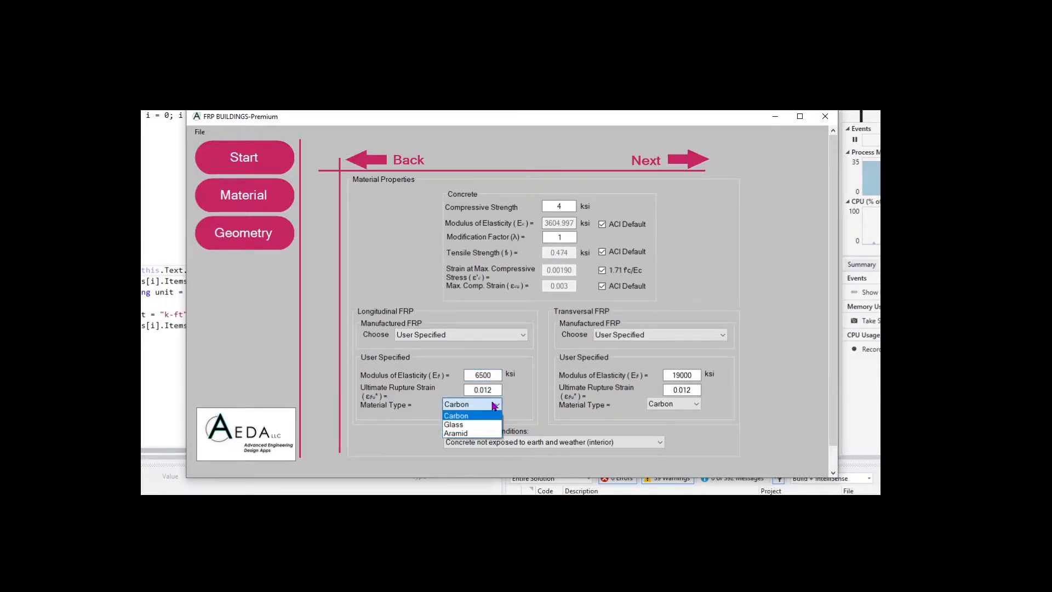
{"action": "left_click", "coordinate": [463, 425]}
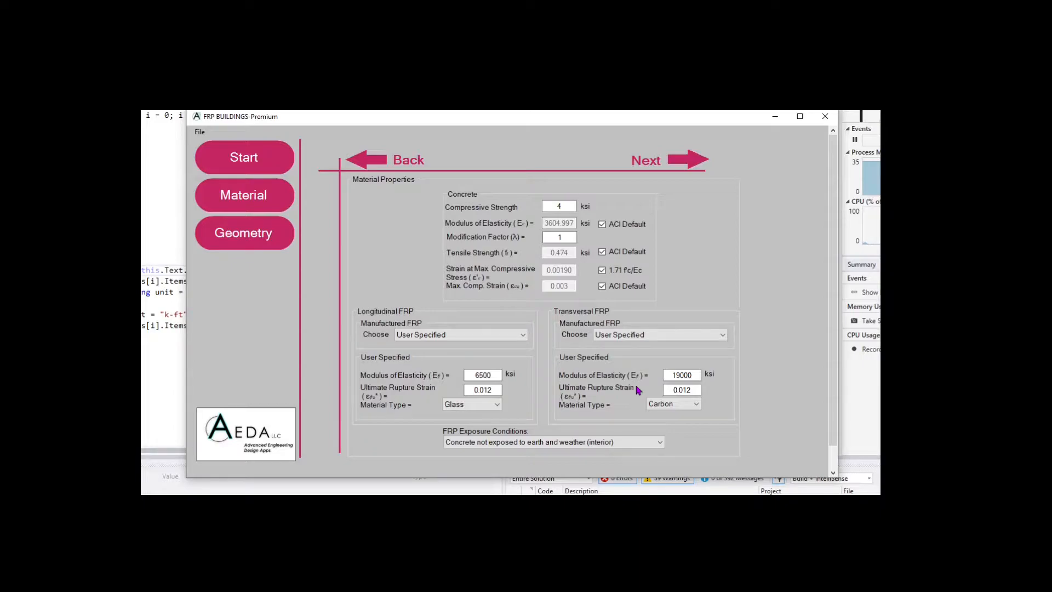
Make the transversal FRP Glass with a 6500 ksi modulus
{"action": "double_click", "coordinate": [692, 376]}
{"action": "type", "text": "6500"}
{"action": "left_click", "coordinate": [693, 391]}
{"action": "left_click", "coordinate": [695, 404]}
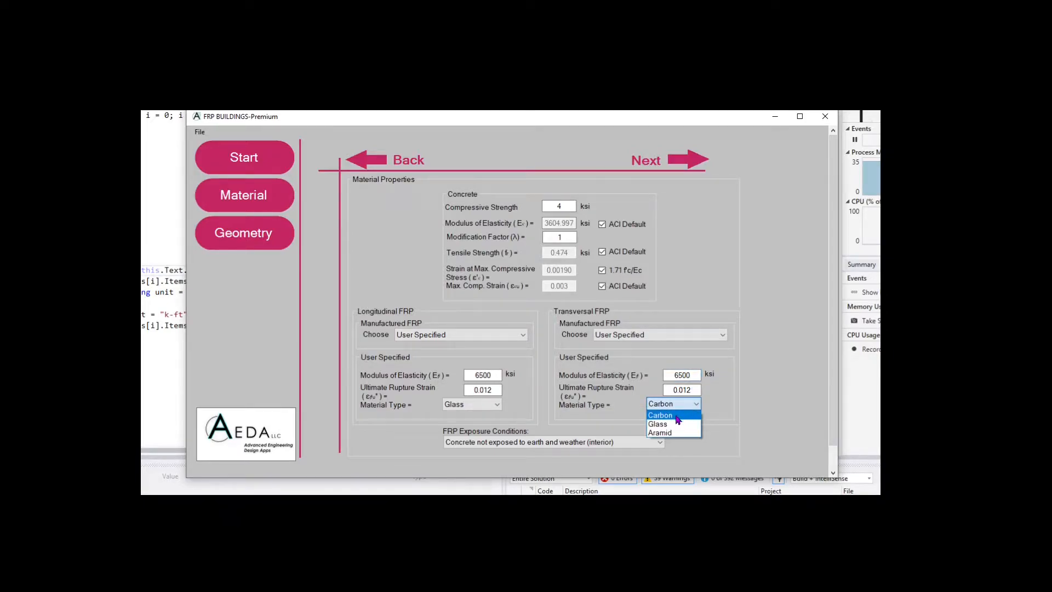
{"action": "left_click", "coordinate": [666, 425]}
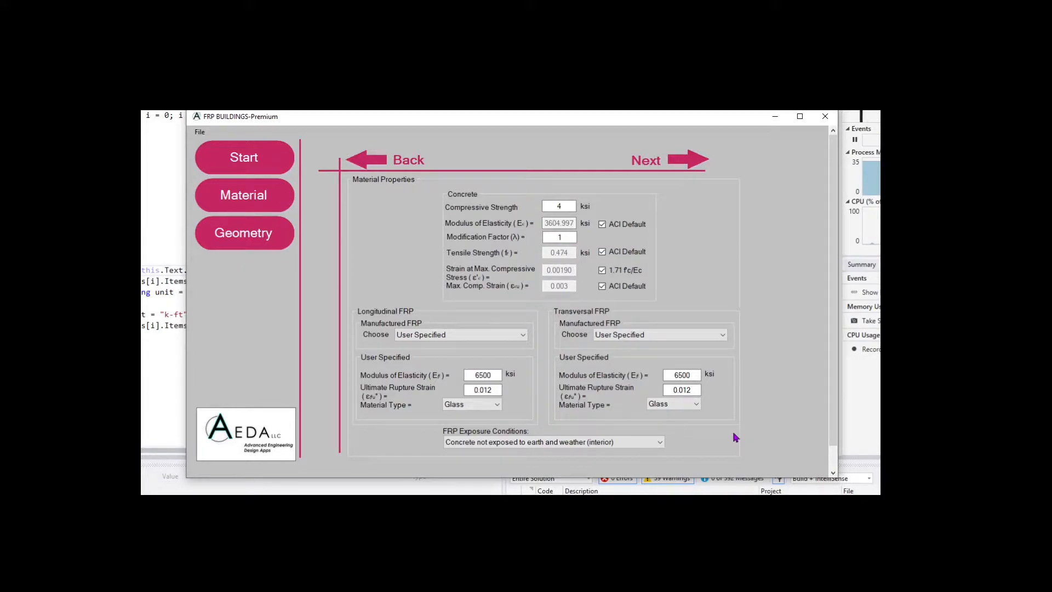
{"action": "left_click", "coordinate": [651, 443]}
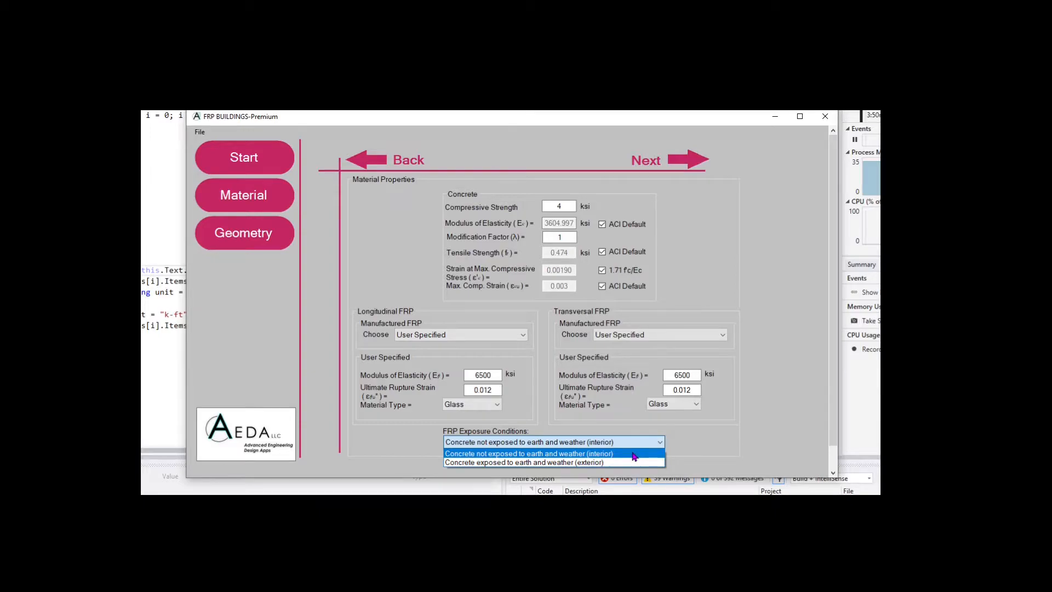
Choose 'Concrete not exposed to earth and weather (interior)' as the FRP exposure condition
{"action": "left_click", "coordinate": [649, 472]}
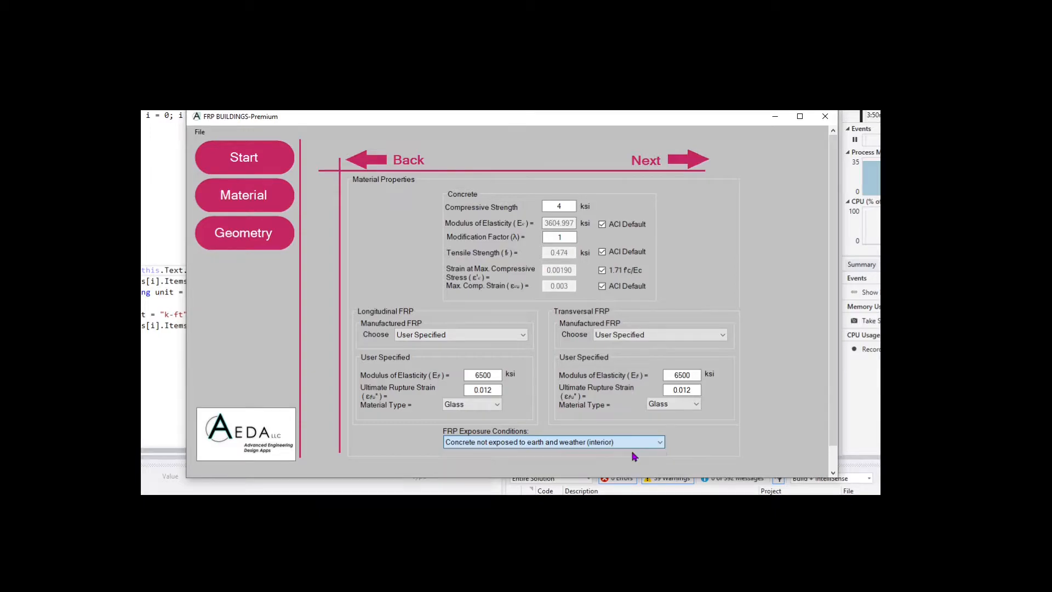
Define a 12 in by 20 in rectangular section with 1.5 in side and clear cover
{"action": "left_click", "coordinate": [254, 245]}
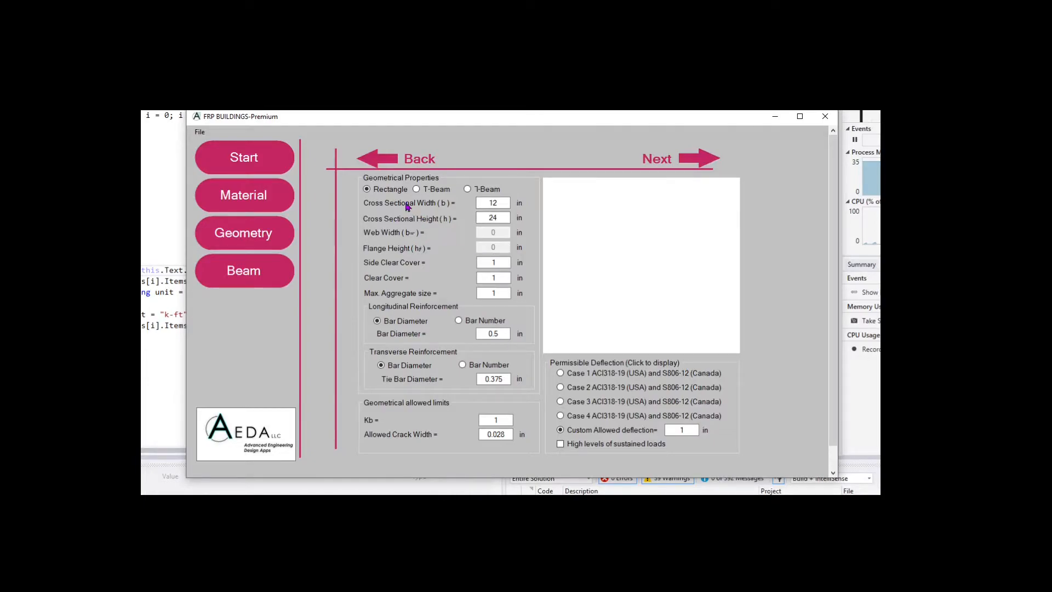
{"action": "left_click", "coordinate": [477, 205]}
{"action": "type", "text": "12"}
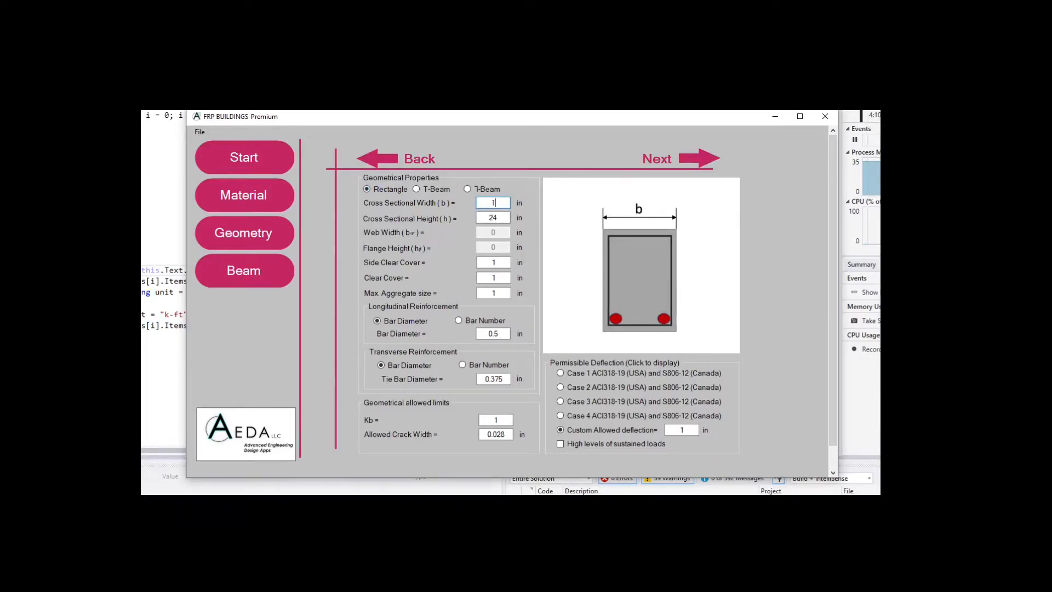
{"action": "left_click", "coordinate": [482, 218]}
{"action": "type", "text": "20"}
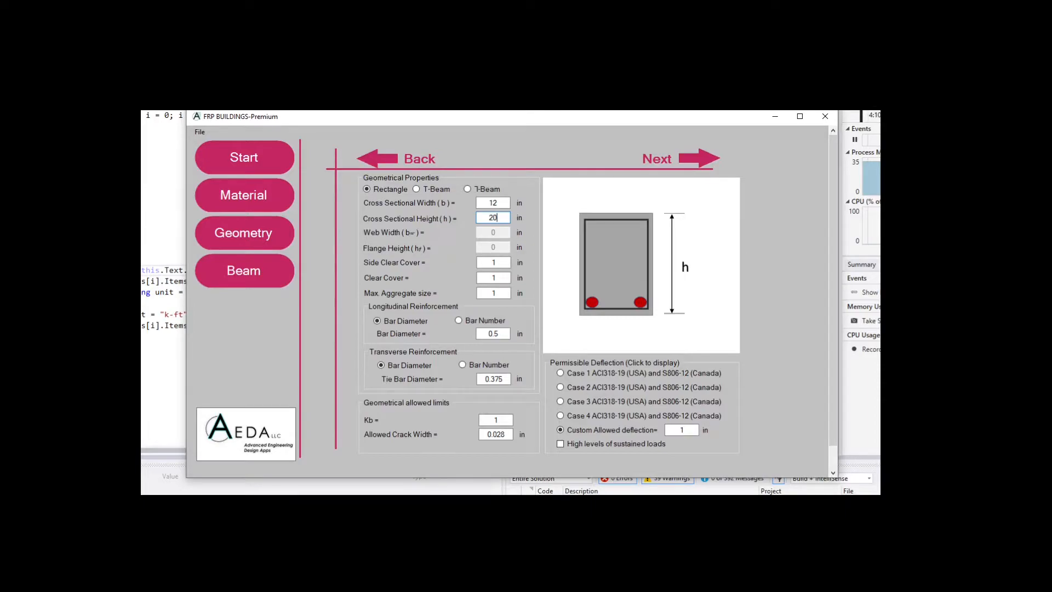
{"action": "left_click", "coordinate": [505, 262]}
{"action": "type", "text": ".5"}
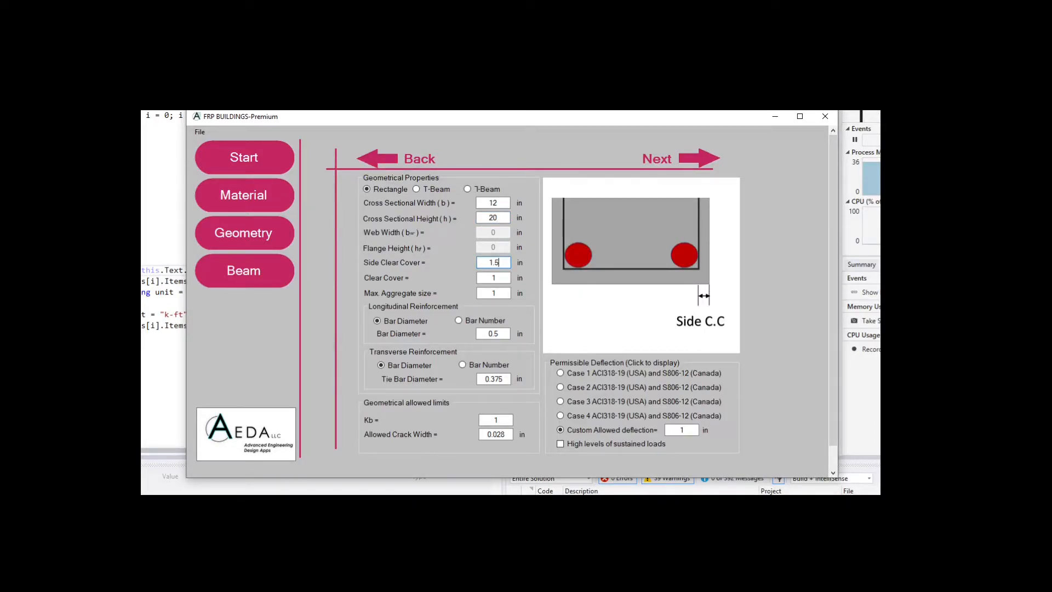
{"action": "left_click", "coordinate": [503, 279]}
{"action": "type", "text": ".5"}
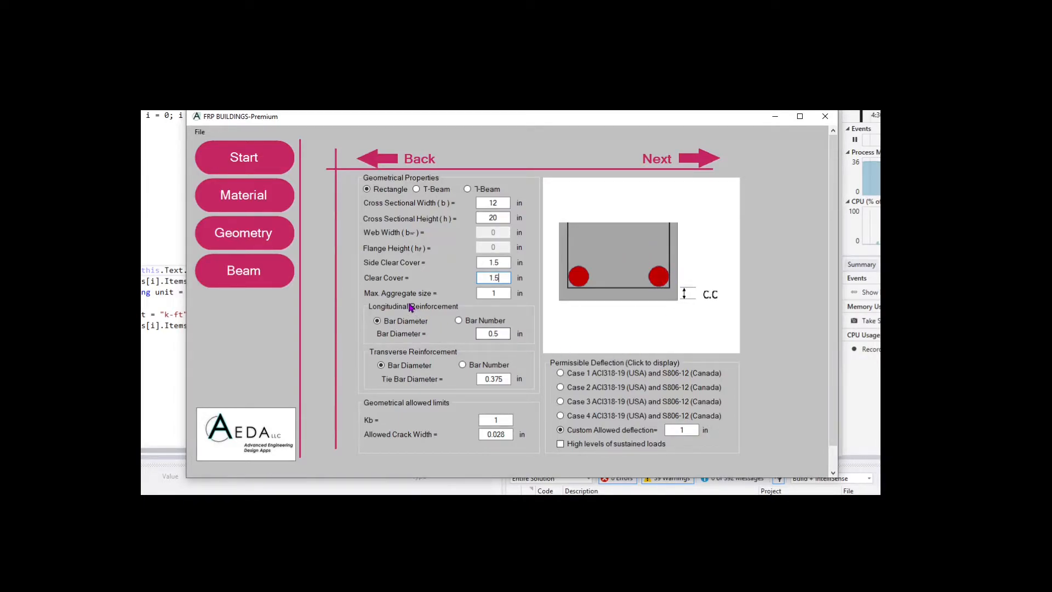
Enter 0.75 in maximum aggregate size, 1 in bar diameter and 0.5 in tie bar diameter
{"action": "left_click", "coordinate": [503, 291]}
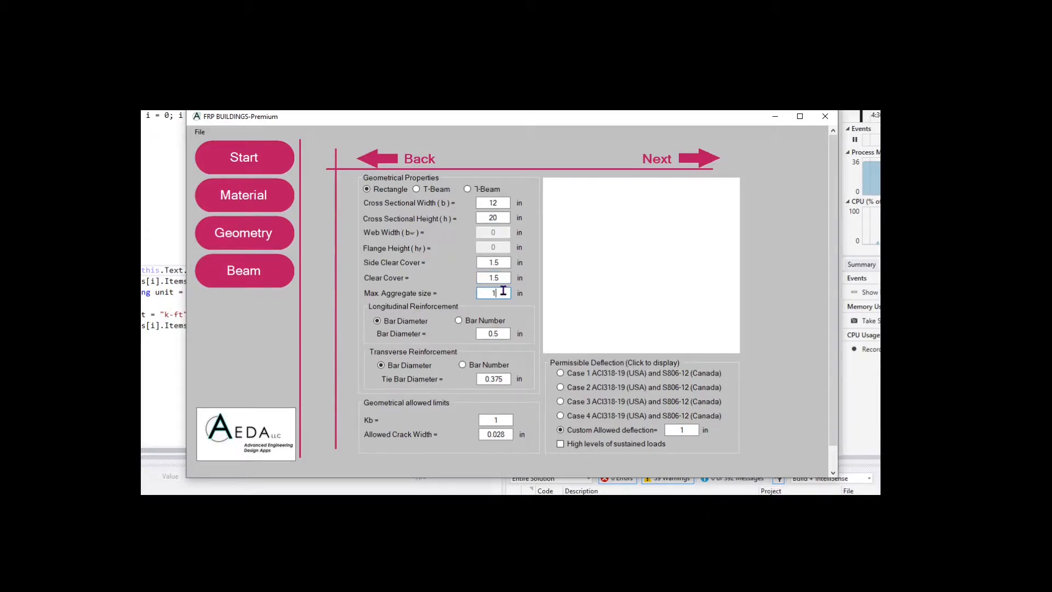
{"action": "key", "text": "BackSpace"}
{"action": "type", "text": "0.75"}
{"action": "left_click", "coordinate": [503, 333]}
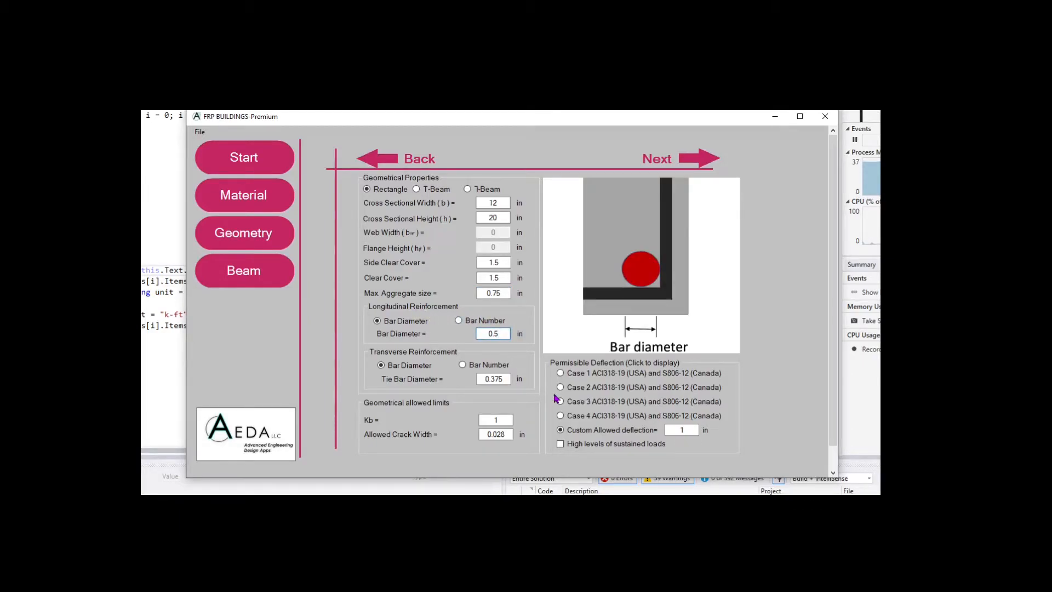
{"action": "left_click_drag", "start_coordinate": [502, 333], "coordinate": [480, 334]}
{"action": "type", "text": "1"}
{"action": "left_click_drag", "start_coordinate": [510, 384], "coordinate": [469, 380]}
{"action": "type", "text": "0.5"}
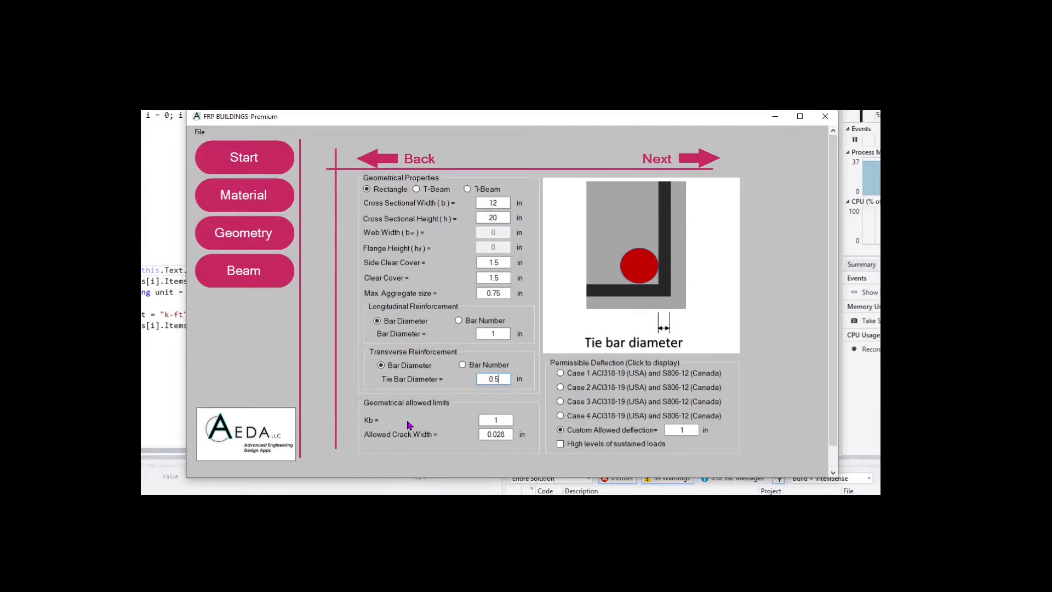
{"action": "left_click", "coordinate": [505, 420]}
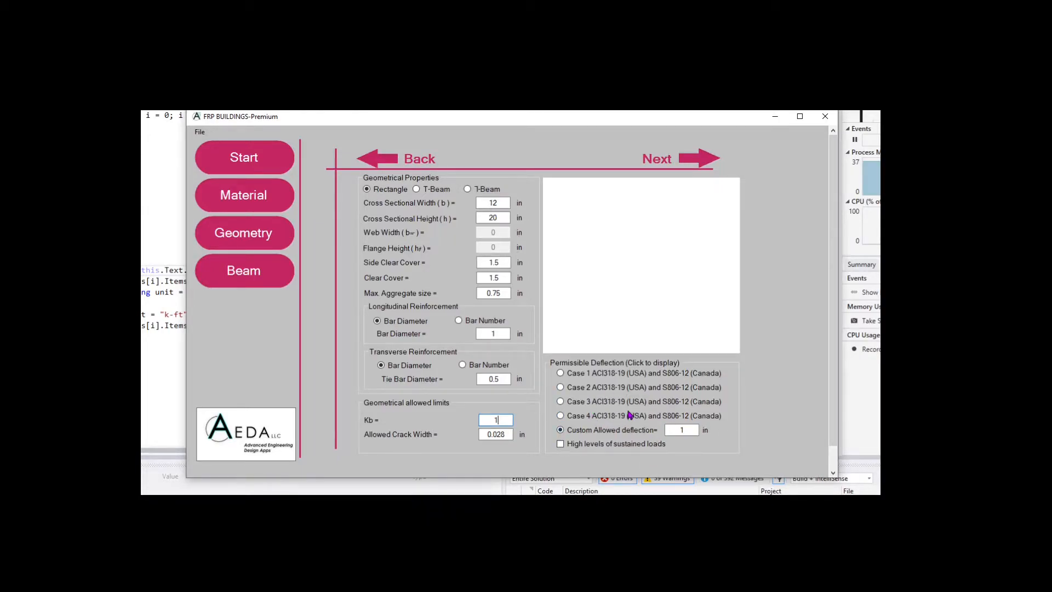
Set a custom allowed deflection of 1 in, leaving high sustained loads unchecked
{"action": "left_click", "coordinate": [621, 376]}
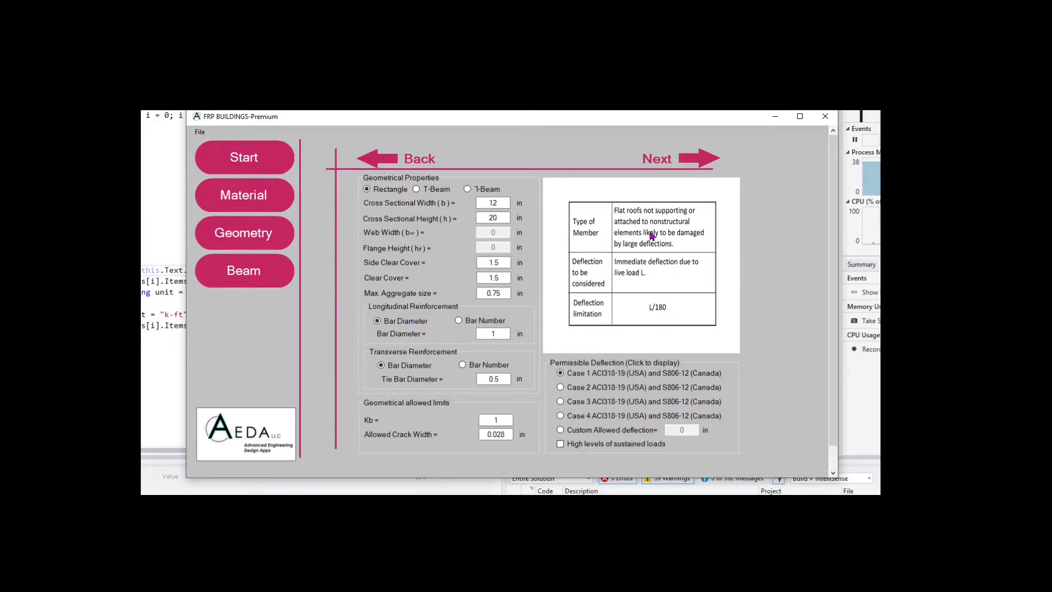
{"action": "left_click", "coordinate": [610, 387]}
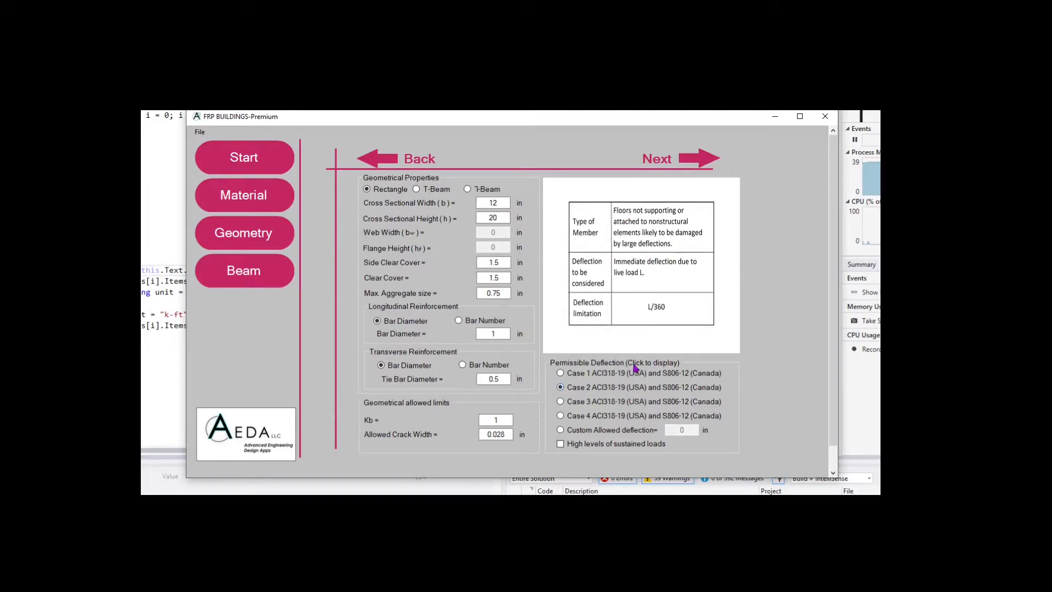
{"action": "left_click", "coordinate": [629, 403]}
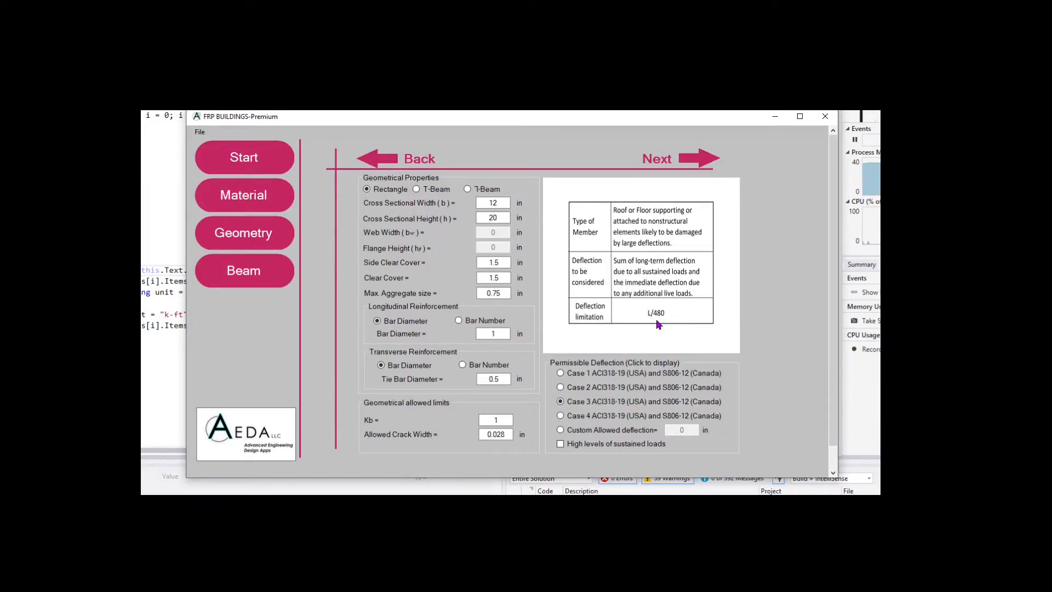
{"action": "left_click", "coordinate": [625, 419]}
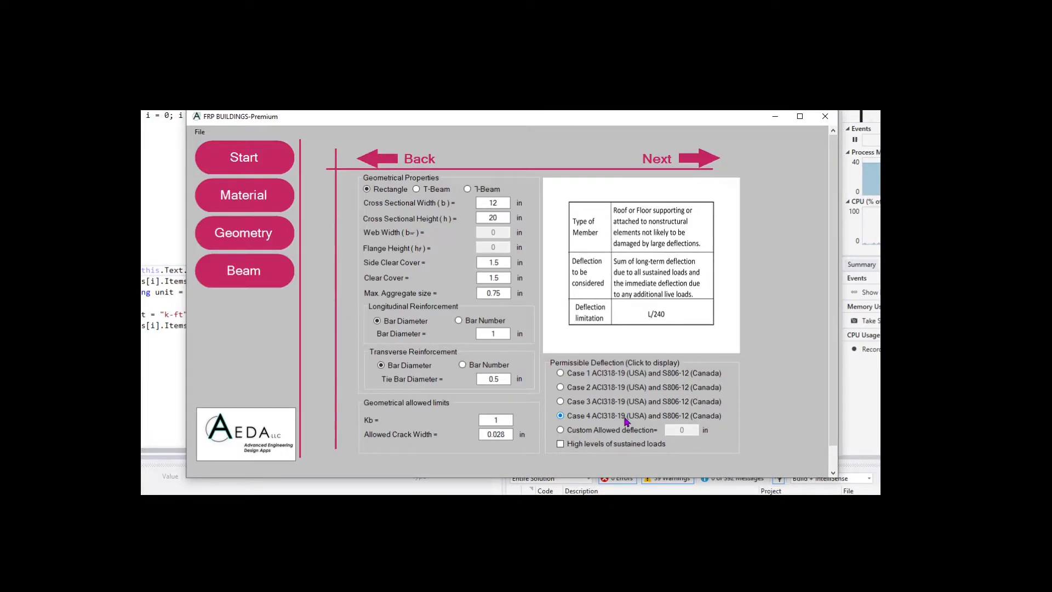
{"action": "left_click", "coordinate": [627, 432]}
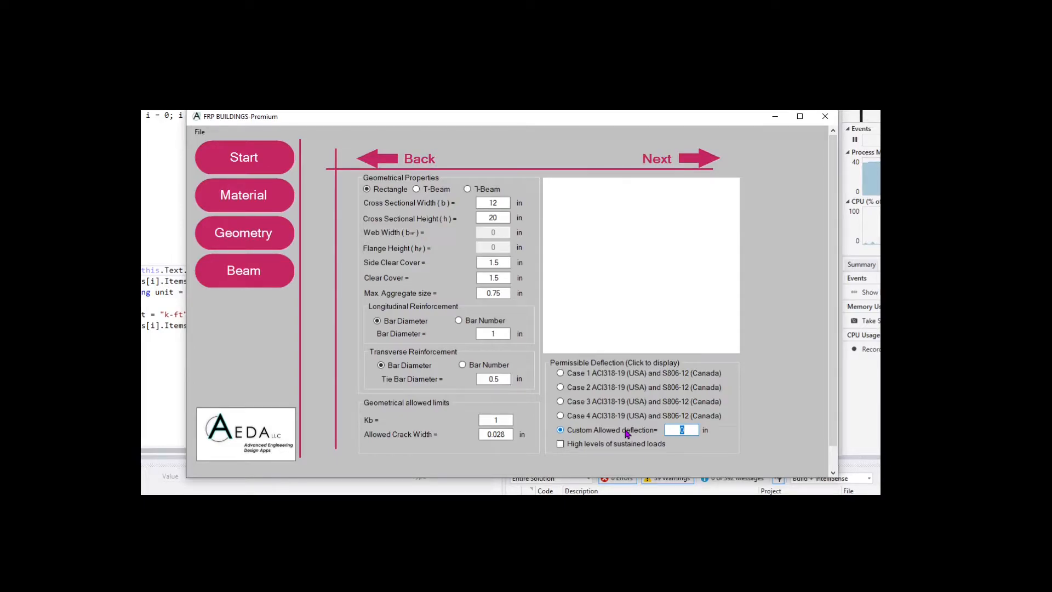
{"action": "type", "text": "1"}
{"action": "left_click", "coordinate": [562, 444]}
{"action": "left_click", "coordinate": [560, 444]}
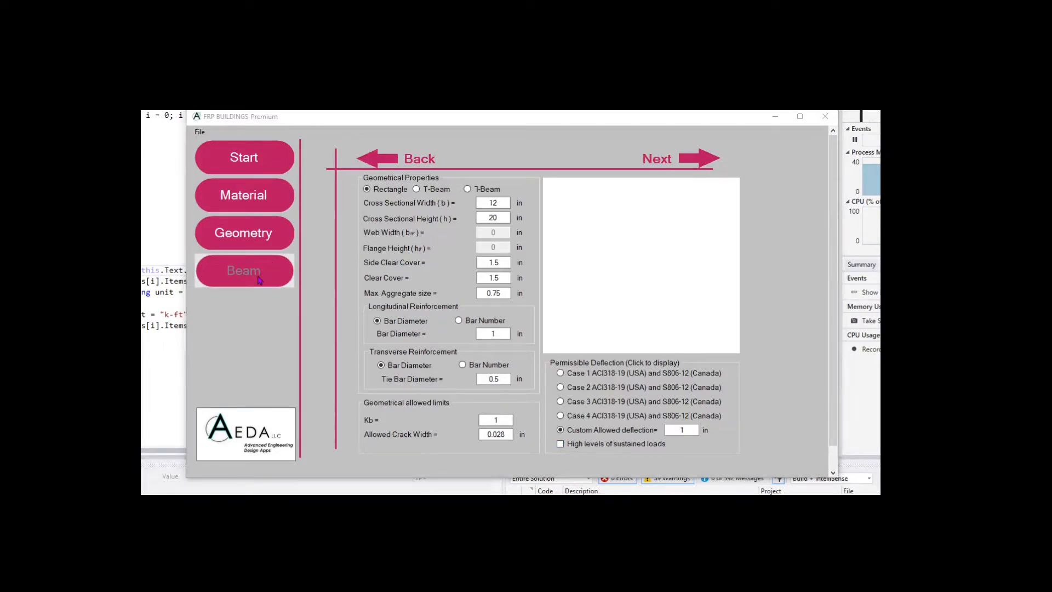
In Beam Configuration, check Custom Values, then return to Predefined Beam and pick Four Span
{"action": "left_click", "coordinate": [289, 261]}
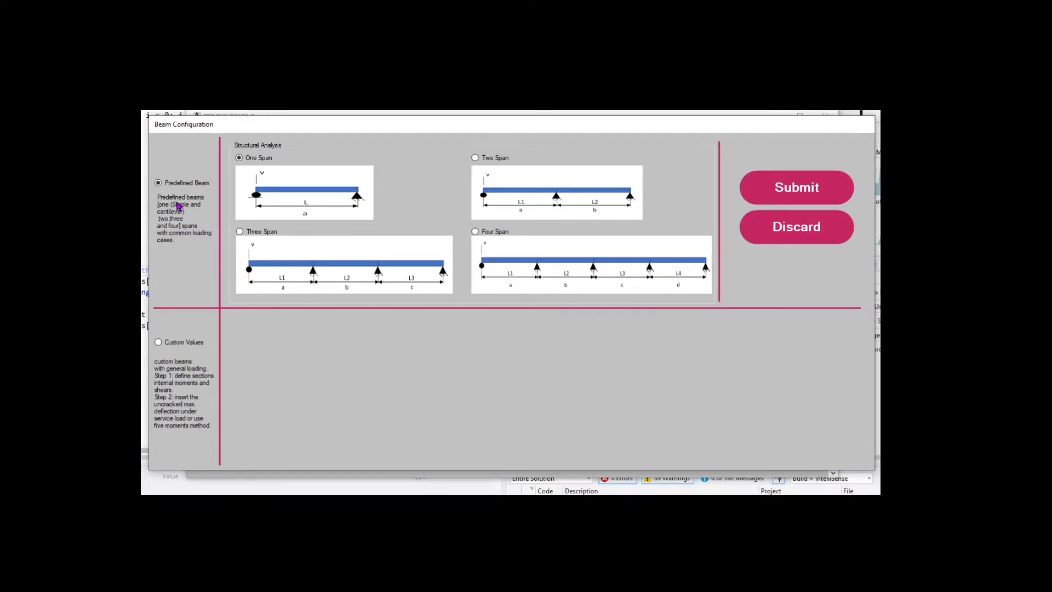
{"action": "left_click", "coordinate": [177, 345]}
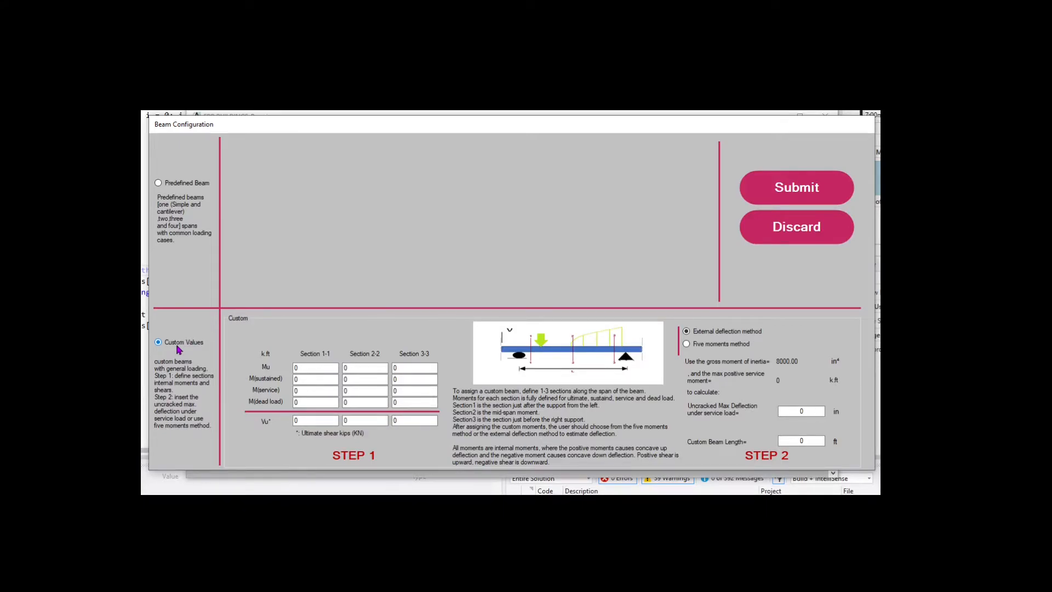
{"action": "left_click", "coordinate": [157, 183]}
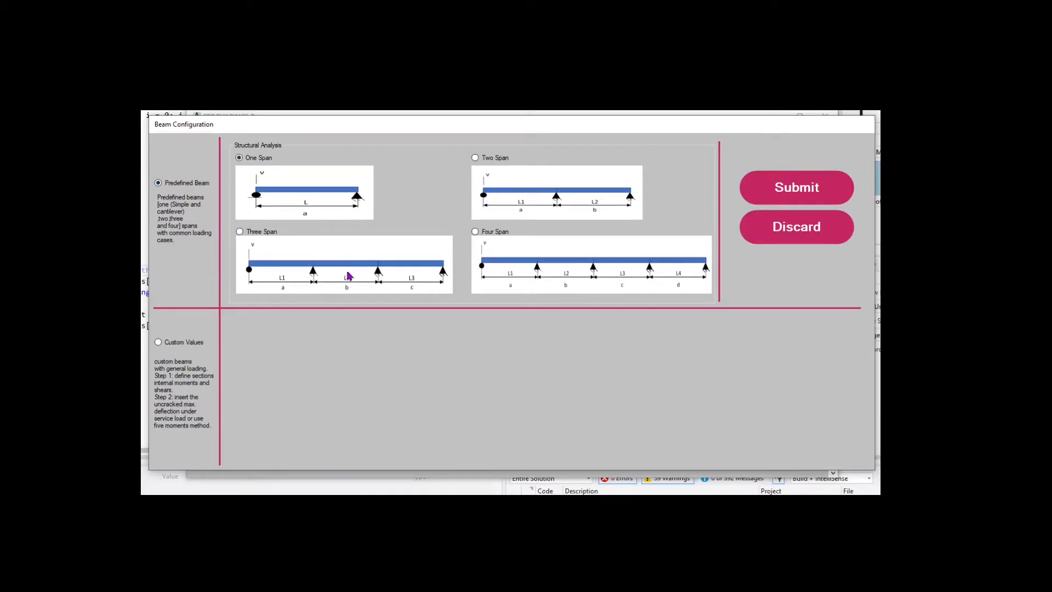
{"action": "left_click", "coordinate": [476, 233]}
Submit the four-span beam, discard its loading cases, and reopen Beam Configuration
{"action": "left_click", "coordinate": [803, 196]}
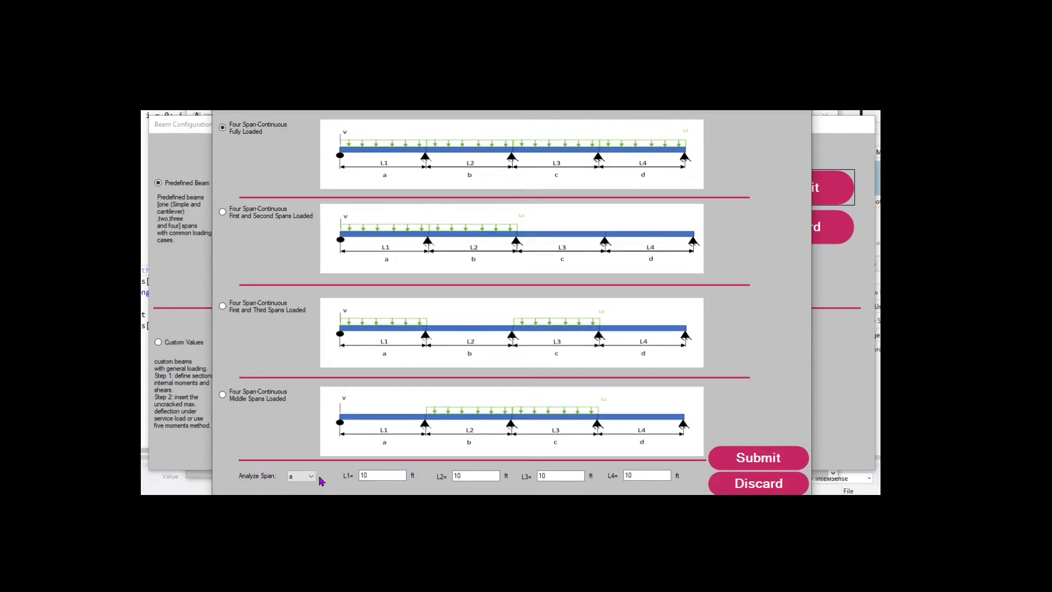
{"action": "left_click", "coordinate": [778, 482]}
{"action": "left_click", "coordinate": [244, 270]}
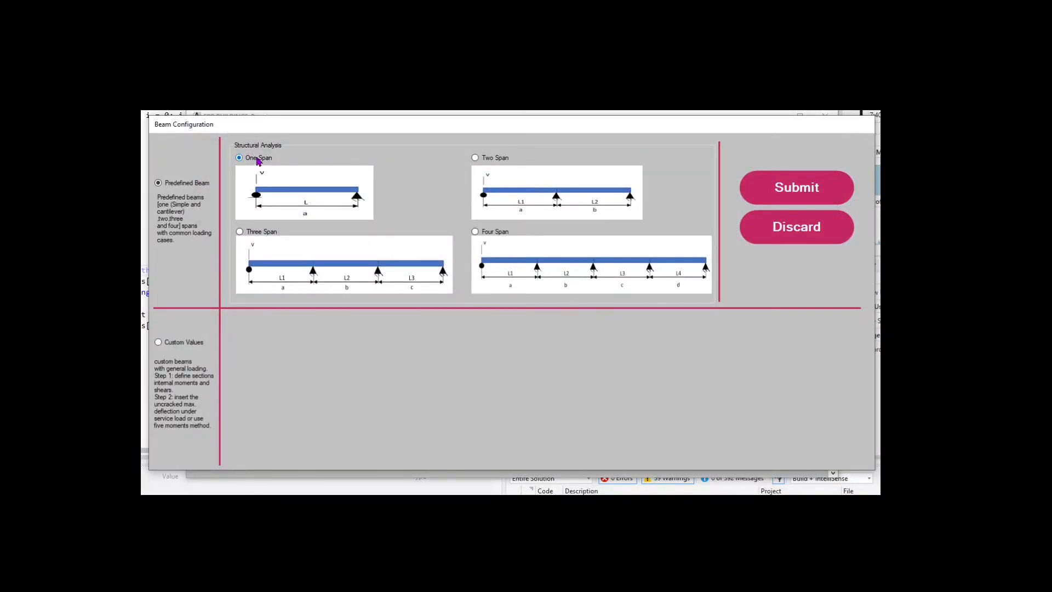
Submit One Span and choose Simply Supported Distributed Load with L = 10 ft
{"action": "left_click", "coordinate": [788, 190]}
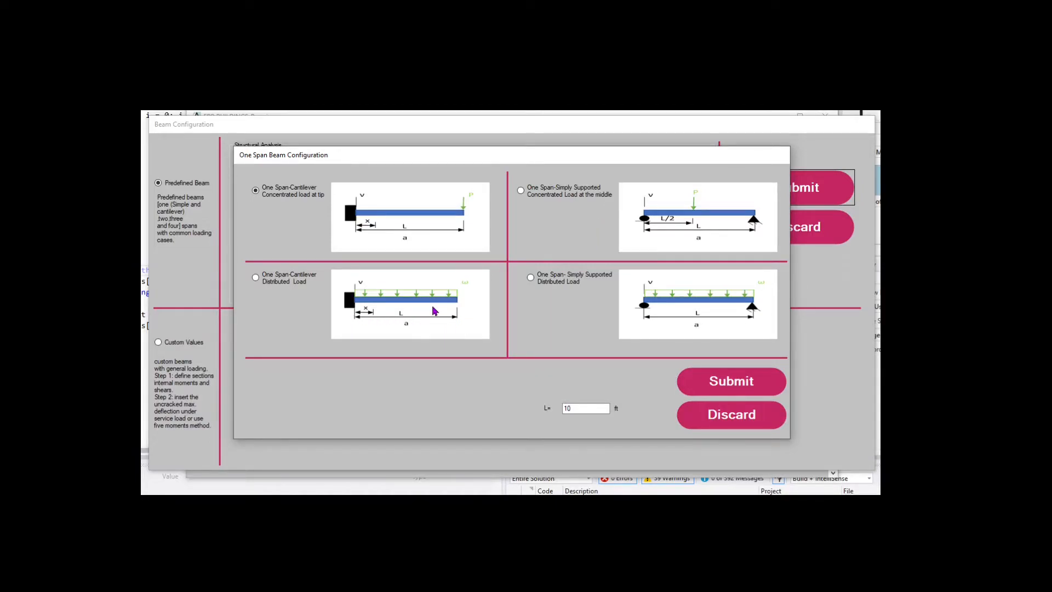
{"action": "left_click", "coordinate": [543, 285]}
{"action": "left_click", "coordinate": [730, 381]}
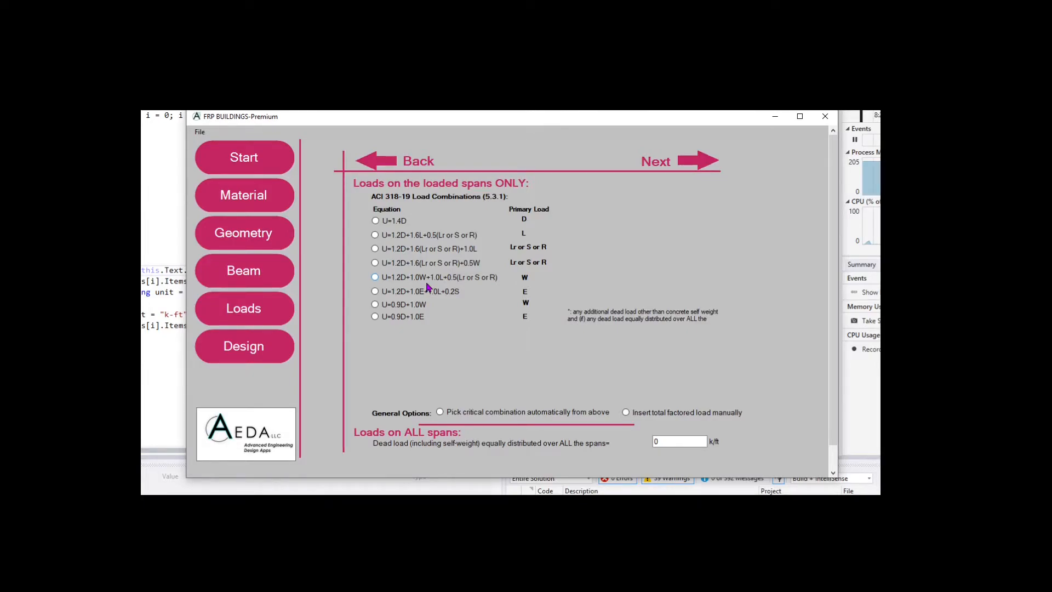
Choose the U=1.2D+1.6L+0.5(Lr or S or R) combination instead of manual total factored load
{"action": "left_click", "coordinate": [376, 235]}
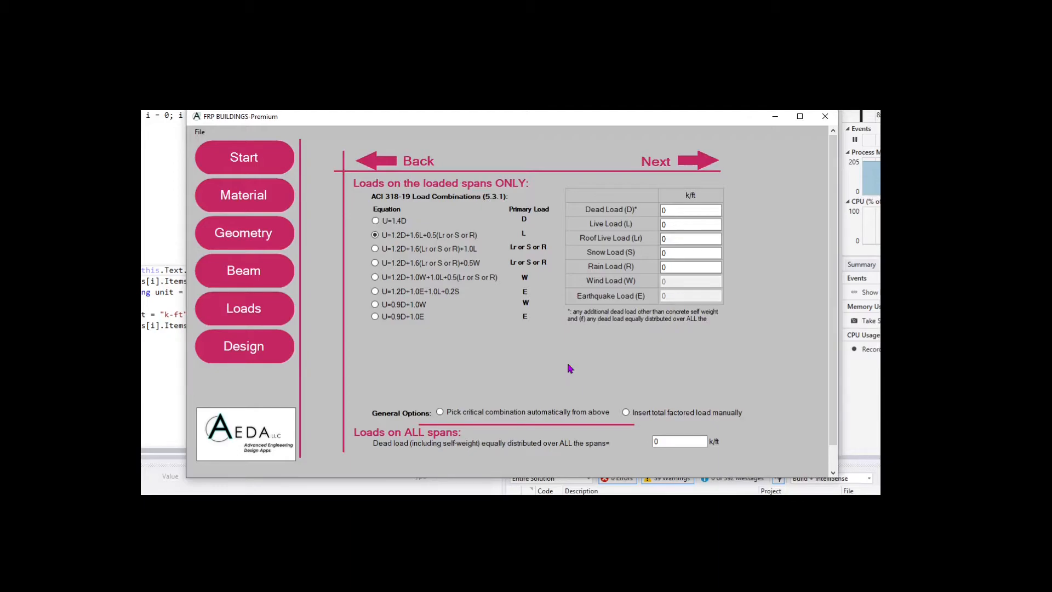
{"action": "left_click", "coordinate": [627, 413]}
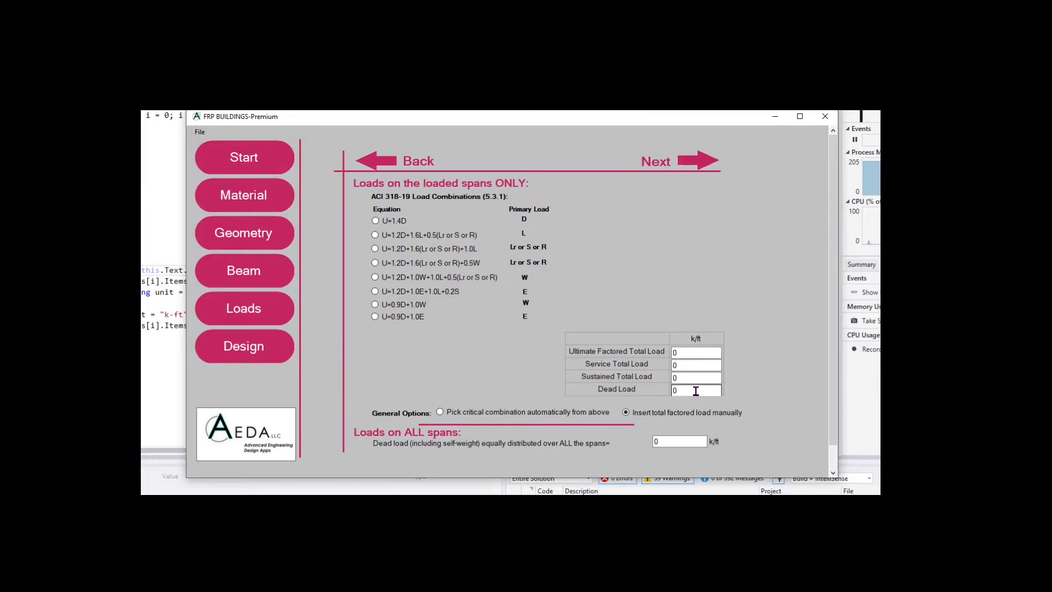
{"action": "left_click", "coordinate": [375, 237]}
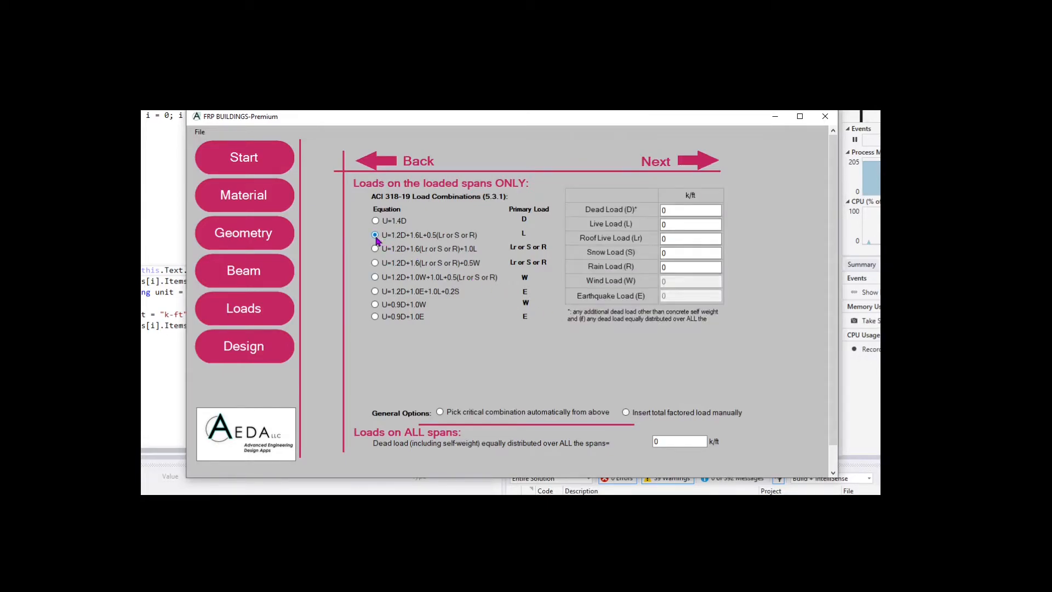
Enter a 4.48 k/ft dead load and a 2.8 k/ft live load
{"action": "left_click", "coordinate": [678, 211]}
{"action": "type", "text": "4.48"}
{"action": "left_click", "coordinate": [673, 225]}
{"action": "type", "text": "2.8"}
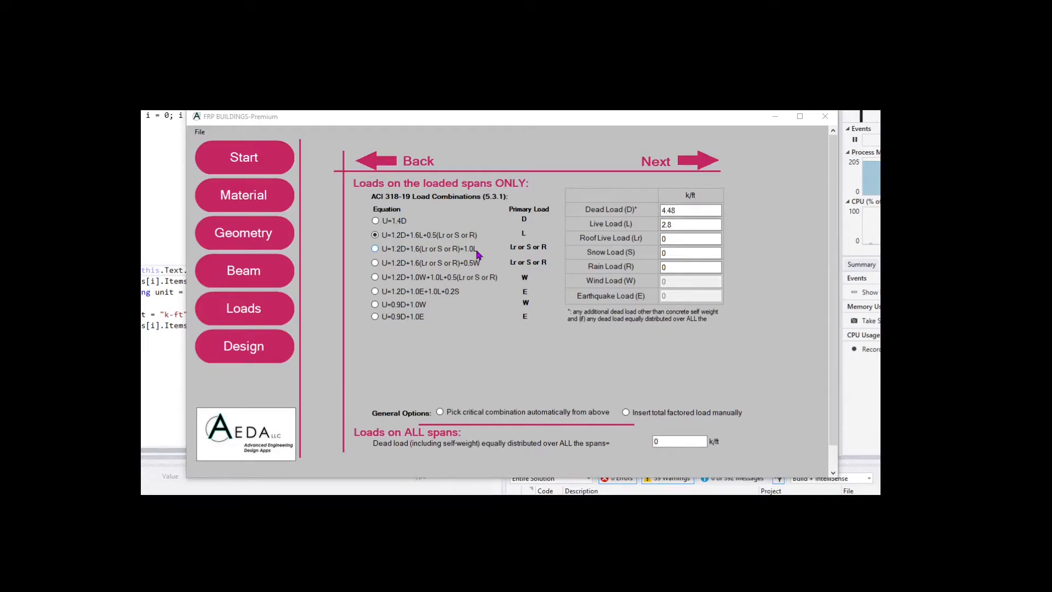
{"action": "left_click", "coordinate": [269, 357]}
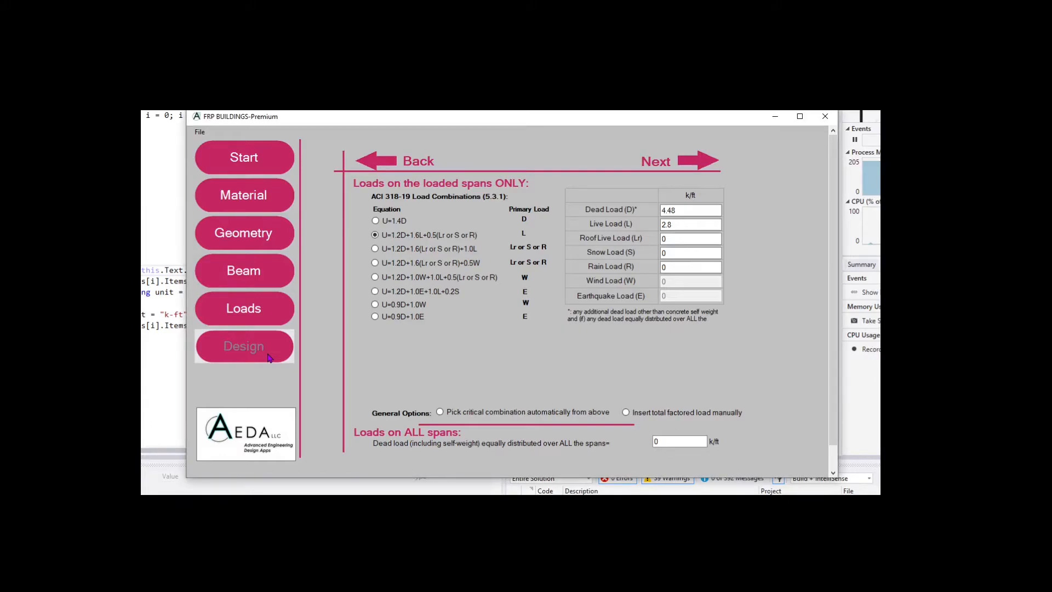